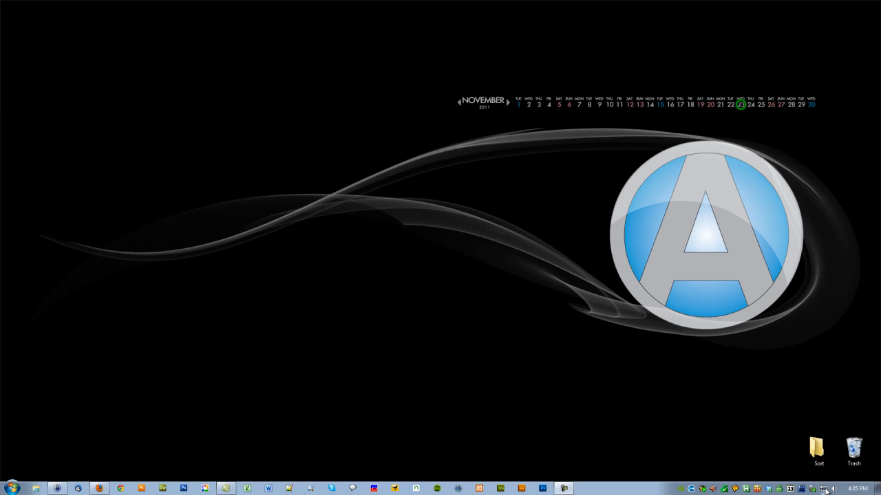
# Open the Internet Protocol Version 4 (TCP/IPv4) properties of the Local Area Connection adapter
pyautogui.rightClick(825, 491)
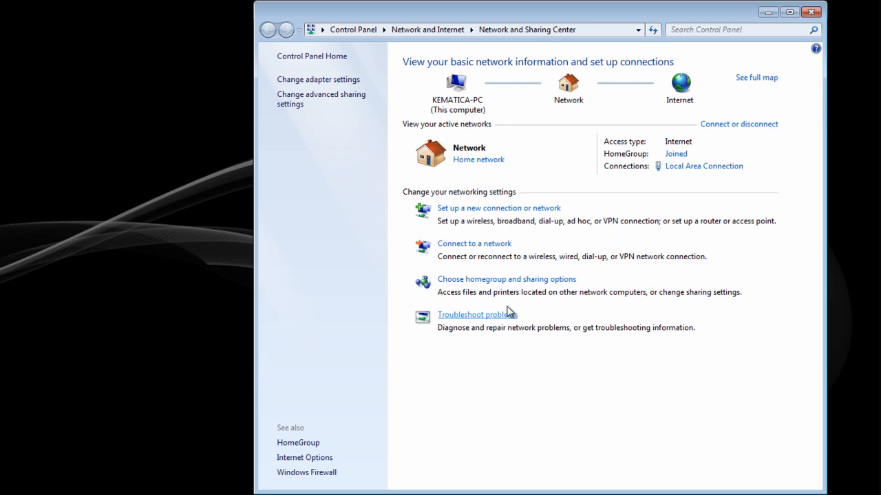
pyautogui.click(317, 81)
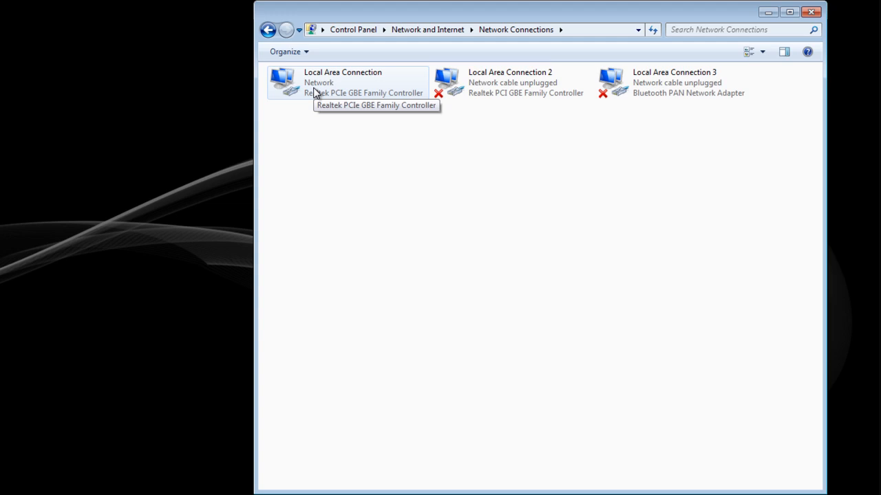
pyautogui.rightClick(313, 88)
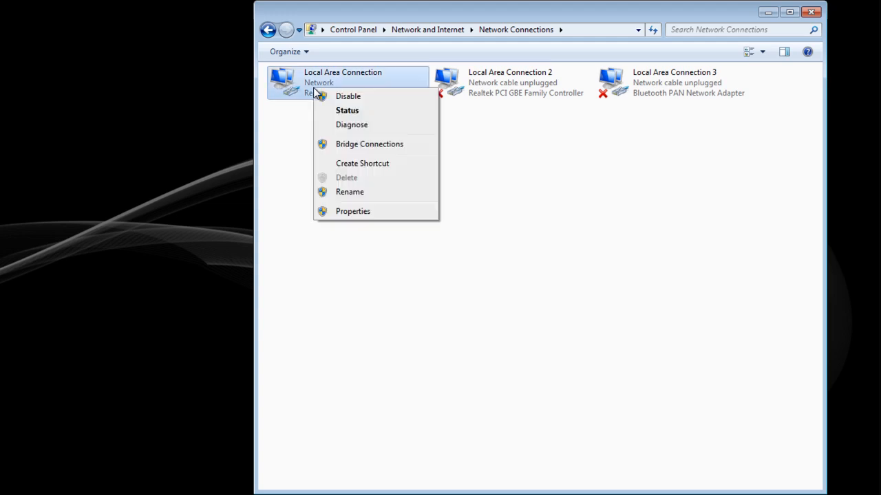
pyautogui.click(367, 212)
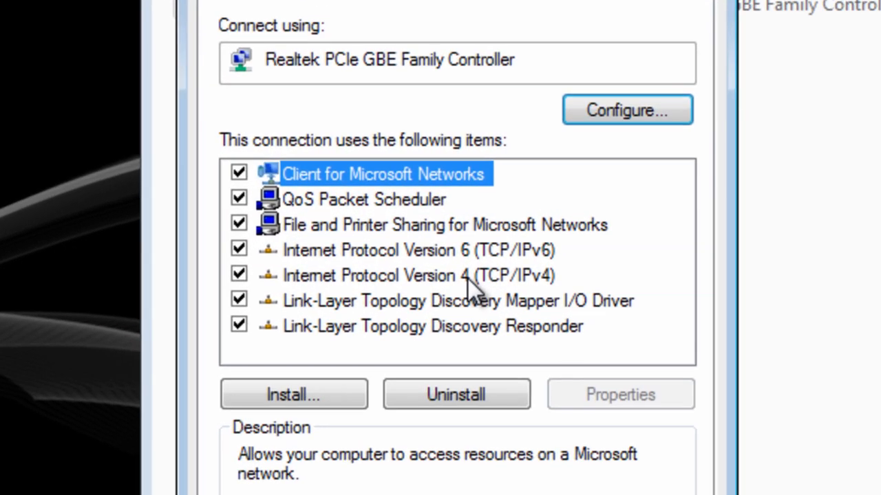
pyautogui.click(395, 211)
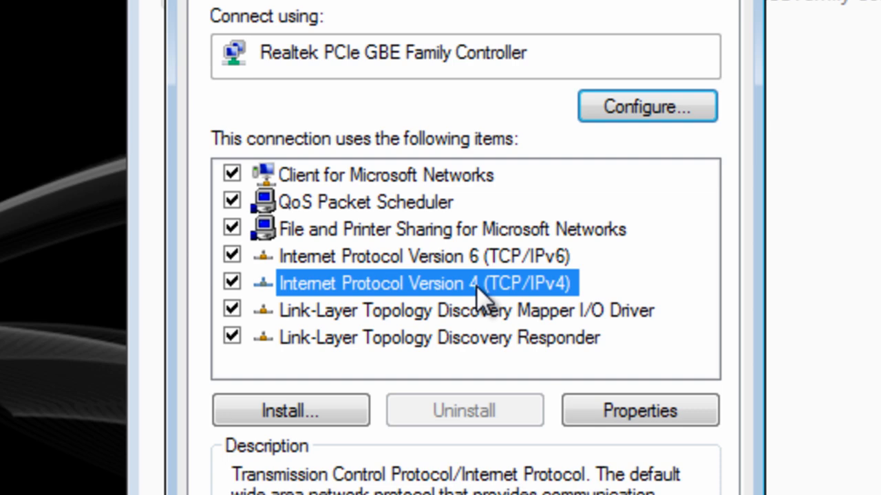
pyautogui.click(616, 410)
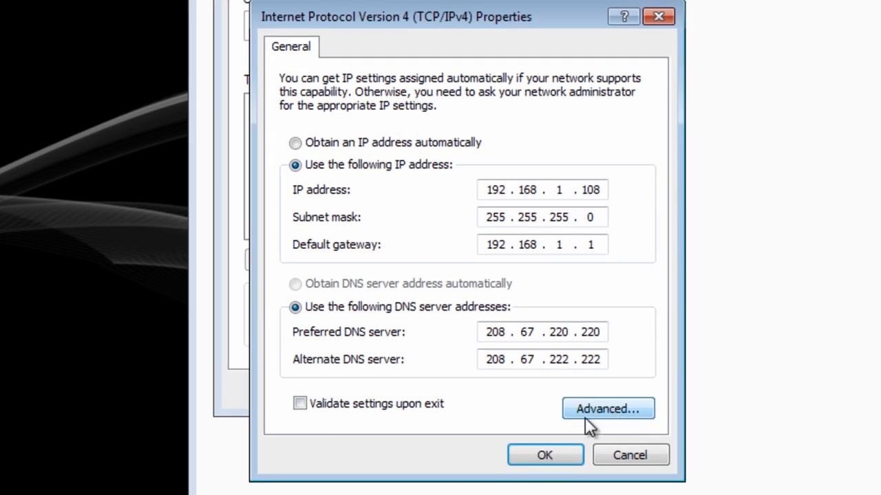
# Open the advanced DNS settings for TCP/IPv4 and review the listed DNS server addresses
pyautogui.click(587, 409)
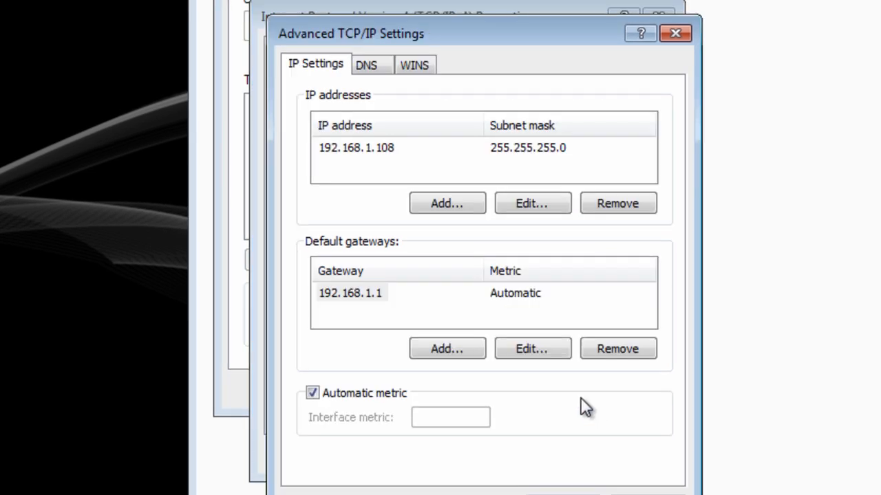
pyautogui.click(375, 66)
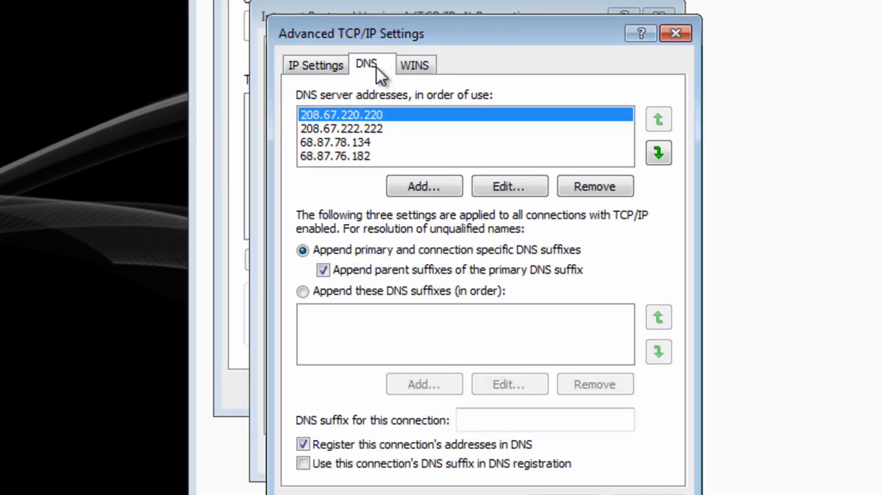
pyautogui.click(388, 130)
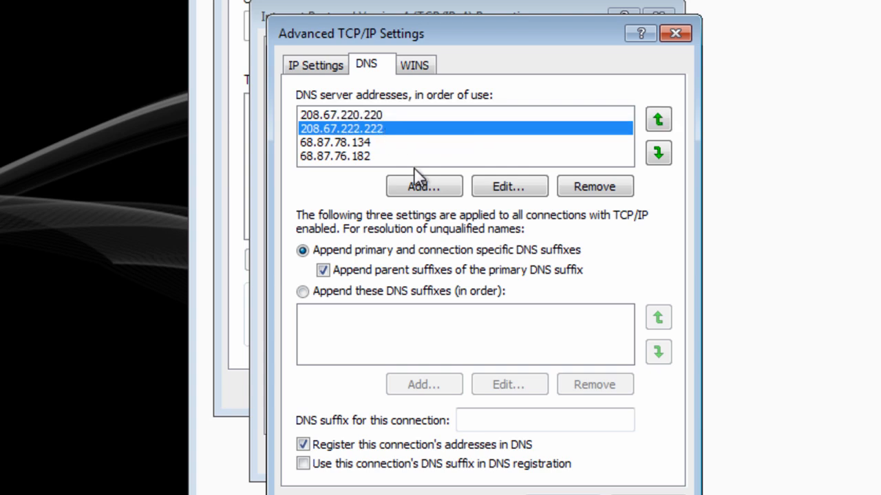
pyautogui.click(344, 143)
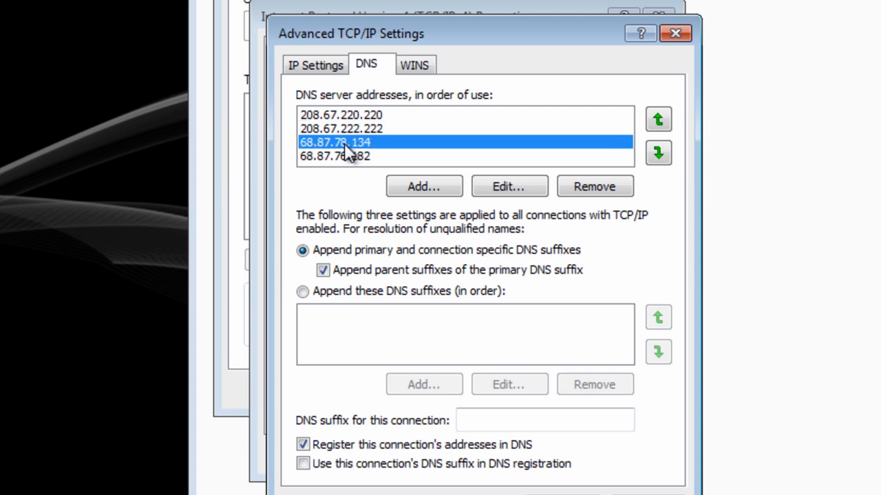
pyautogui.click(346, 156)
pyautogui.click(347, 146)
pyautogui.click(345, 155)
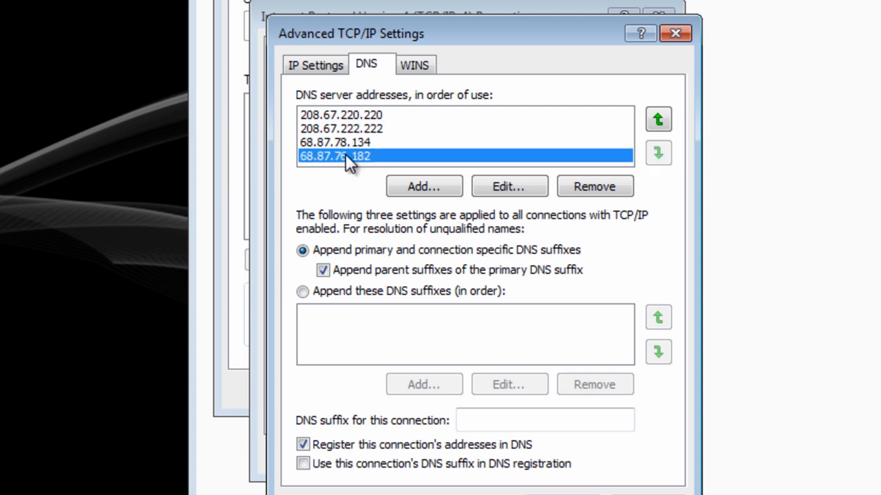
pyautogui.click(344, 144)
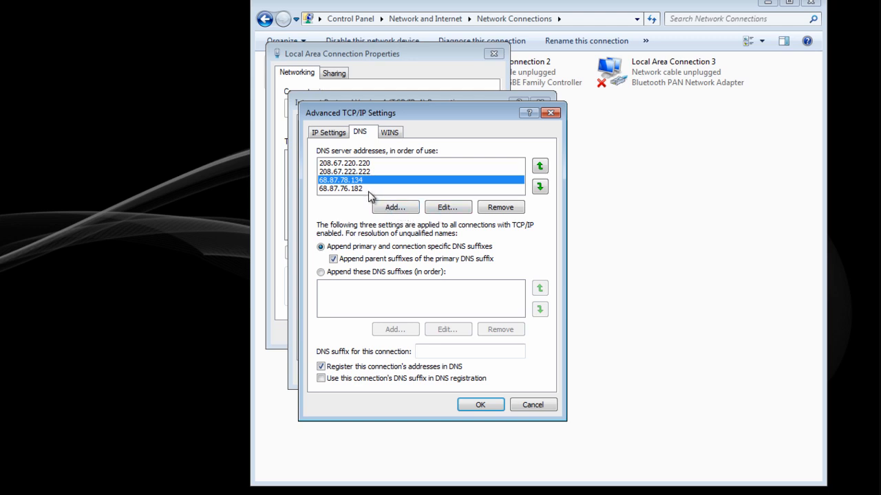
# Add 8.8.8.8 and 8.8.4.4 to the connection's DNS server addresses
pyautogui.click(396, 208)
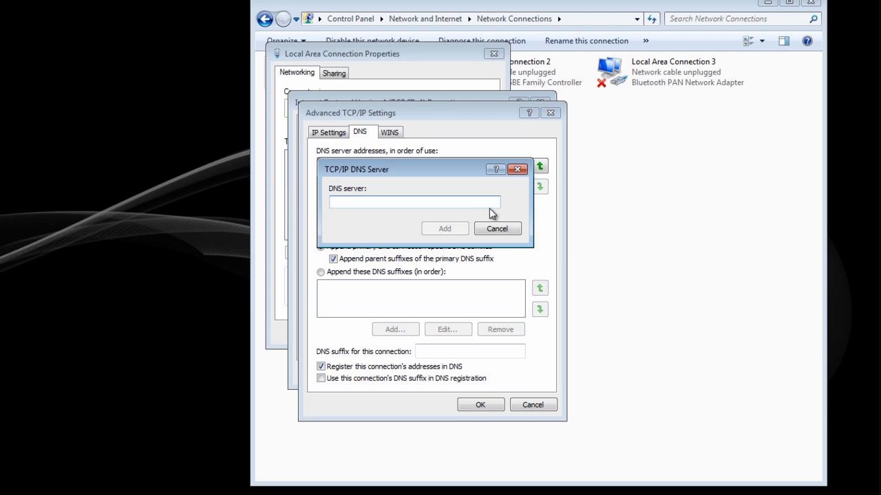
pyautogui.write('8')
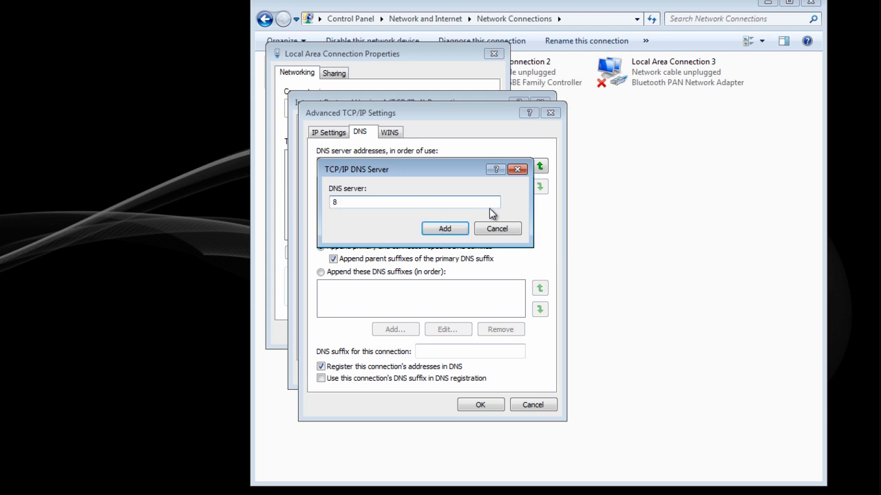
pyautogui.write('.8.8.8')
pyautogui.click(445, 229)
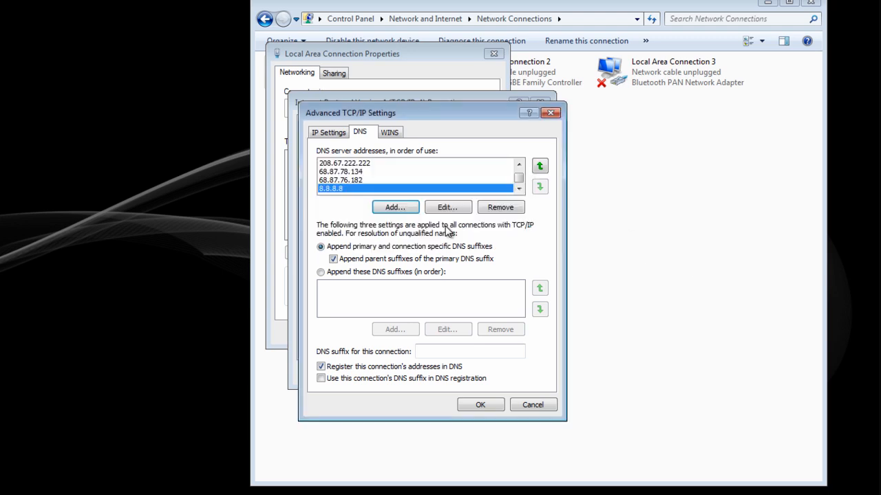
pyautogui.click(396, 210)
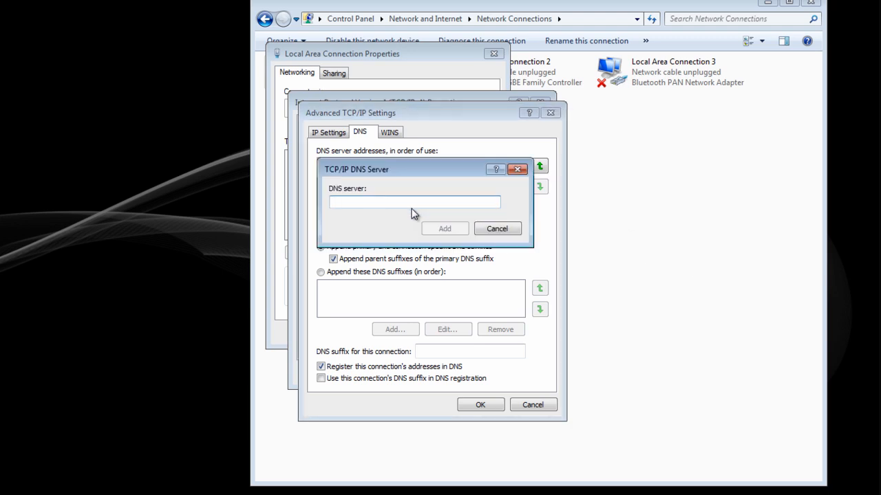
pyautogui.write('8.8.4.4')
pyautogui.click(441, 227)
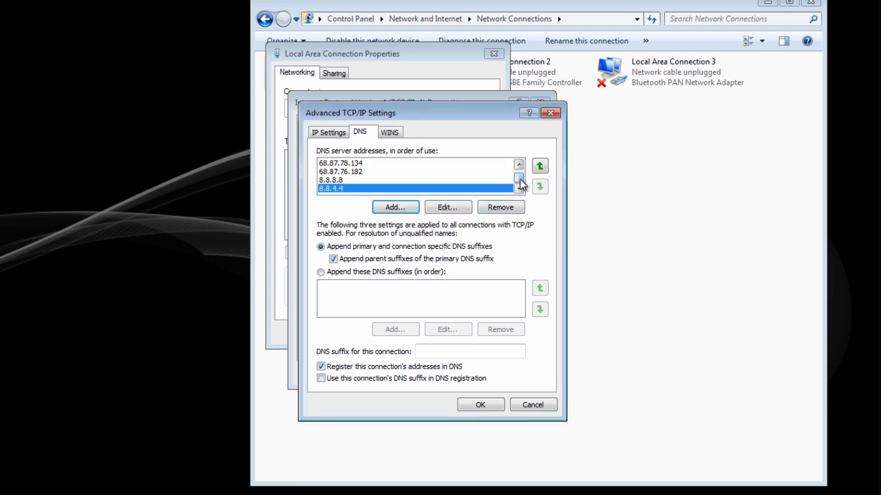
# Examine the full list of DNS server addresses and their order of use
pyautogui.moveTo(520, 181); pyautogui.dragTo(520, 177)
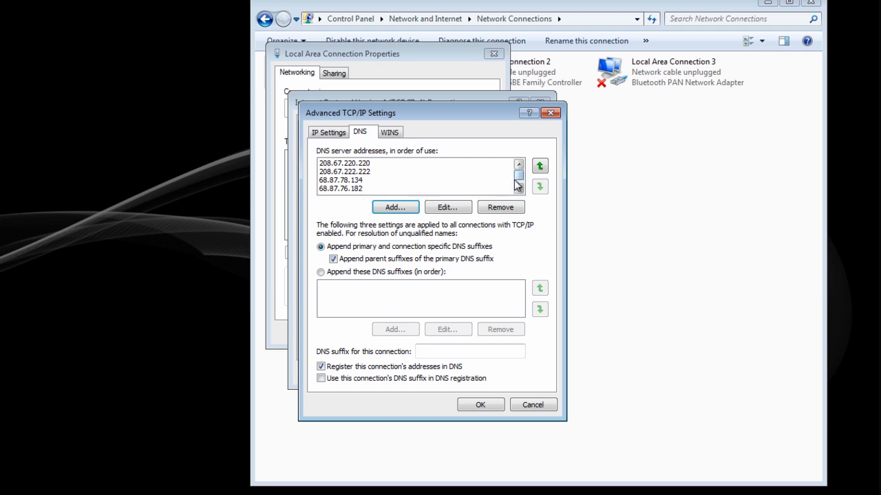
pyautogui.moveTo(519, 178); pyautogui.dragTo(519, 183)
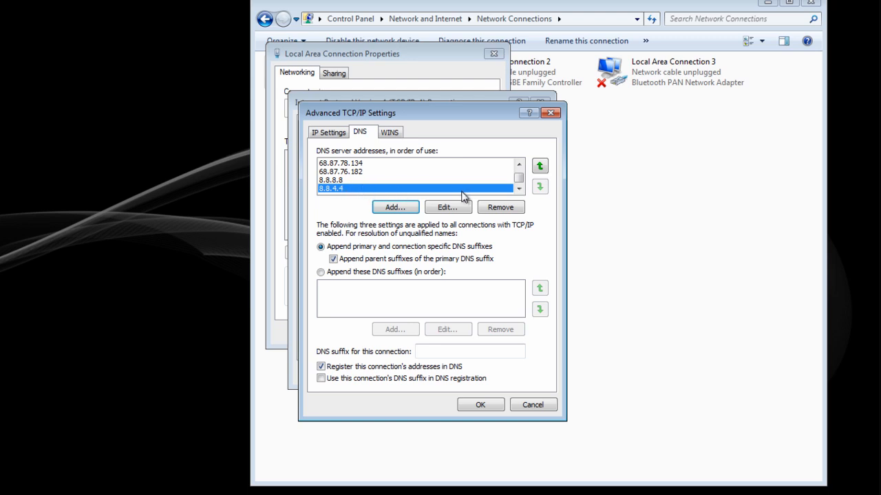
pyautogui.click(519, 165)
pyautogui.click(519, 165)
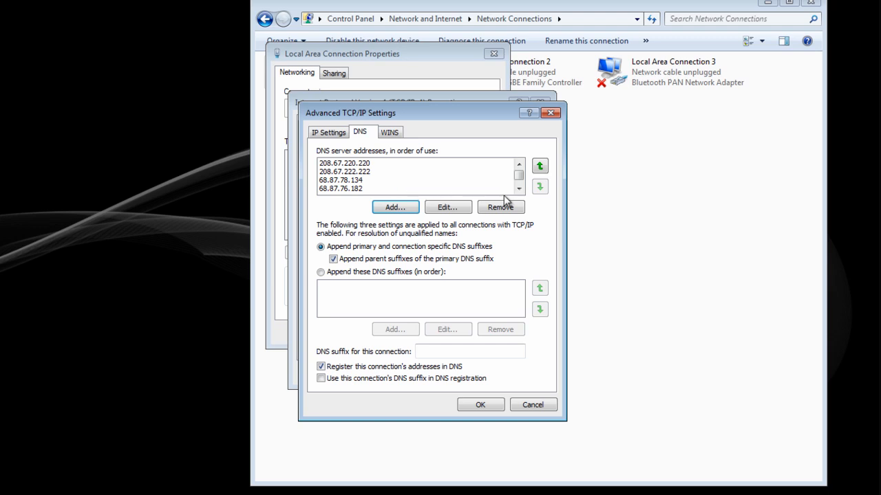
pyautogui.click(353, 180)
pyautogui.click(356, 189)
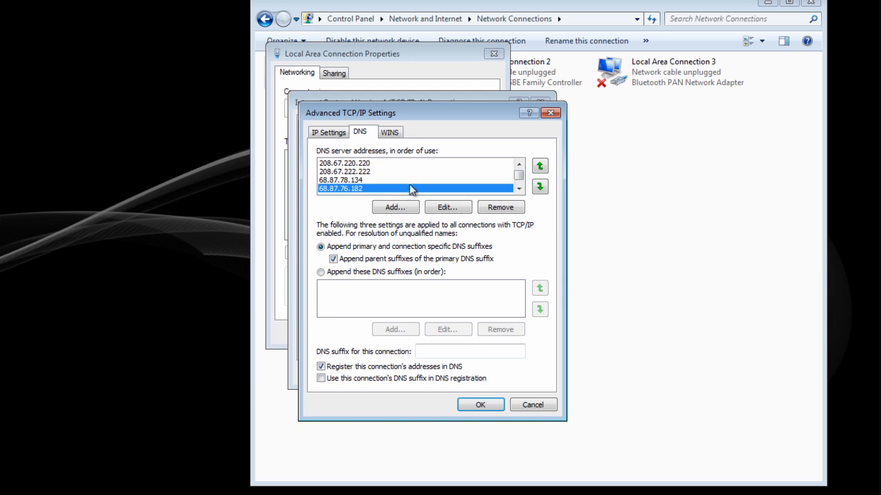
pyautogui.click(519, 189)
pyautogui.click(519, 188)
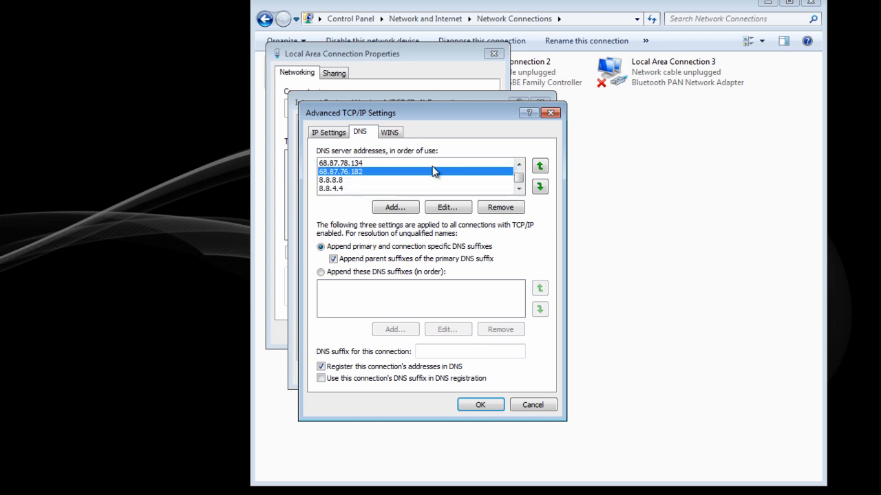
# Move DNS server 68.87.78.134 to first place in the order of use
pyautogui.click(520, 165)
pyautogui.click(389, 172)
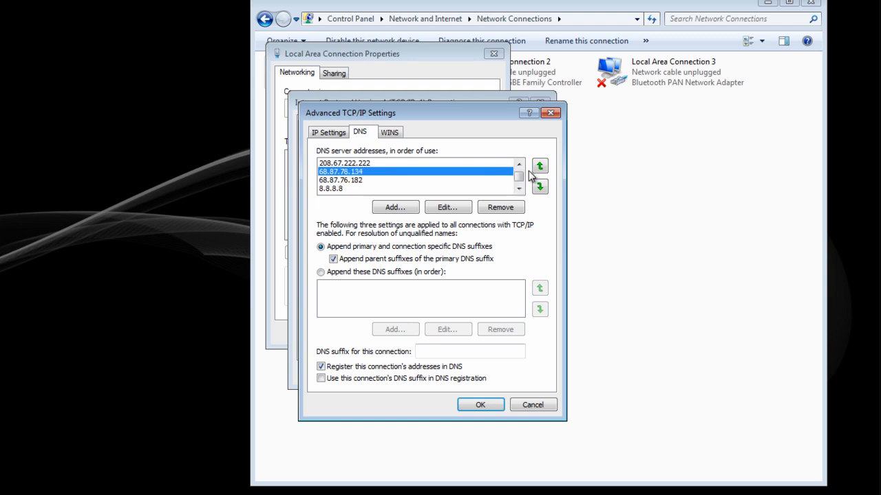
pyautogui.click(539, 166)
pyautogui.click(539, 166)
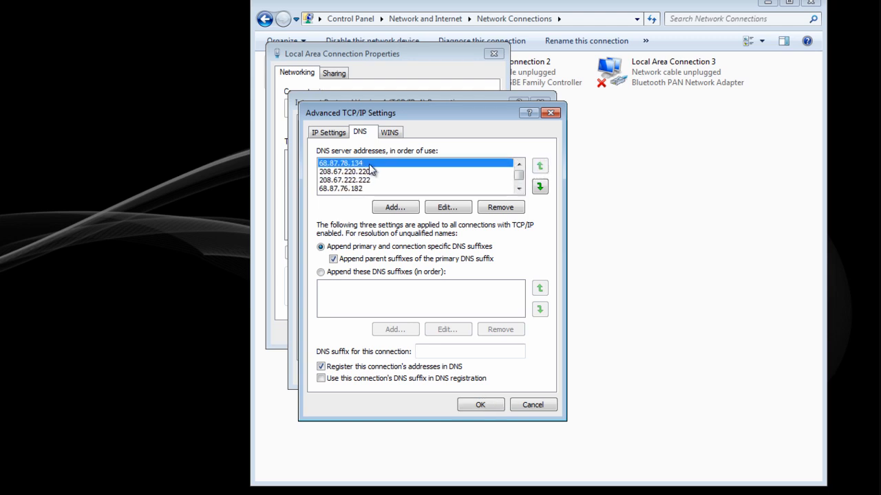
# Move DNS server 68.87.76.182 up to second place, directly below 68.87.78.134
pyautogui.click(520, 188)
pyautogui.click(519, 188)
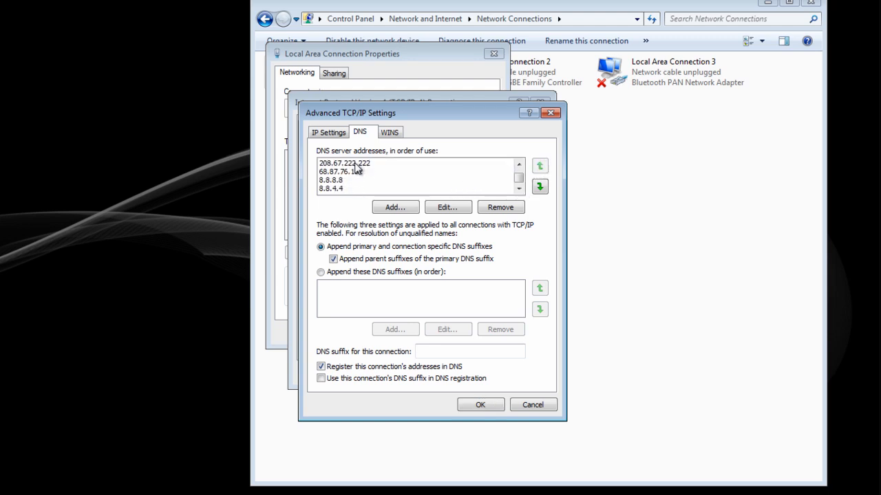
pyautogui.click(357, 171)
pyautogui.click(540, 167)
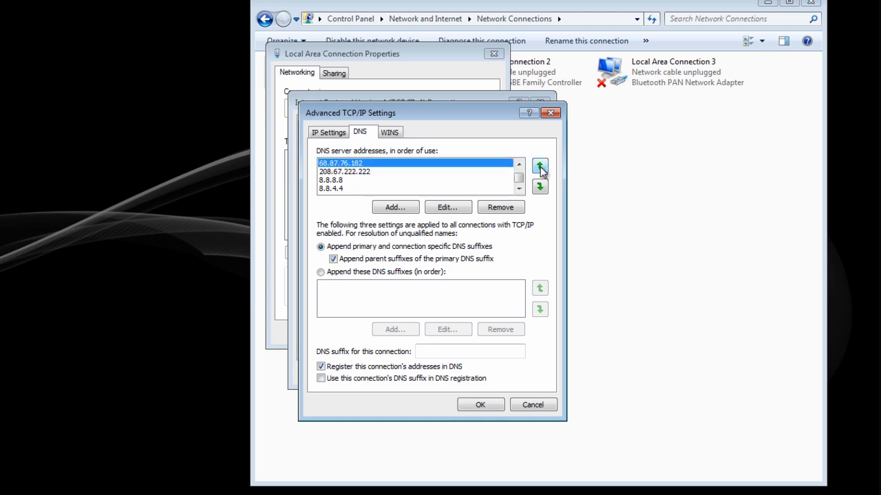
pyautogui.click(540, 168)
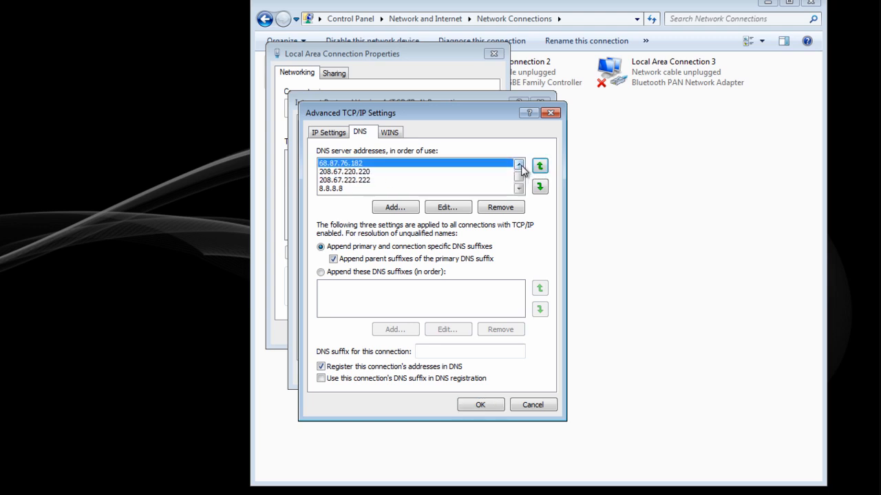
pyautogui.click(518, 164)
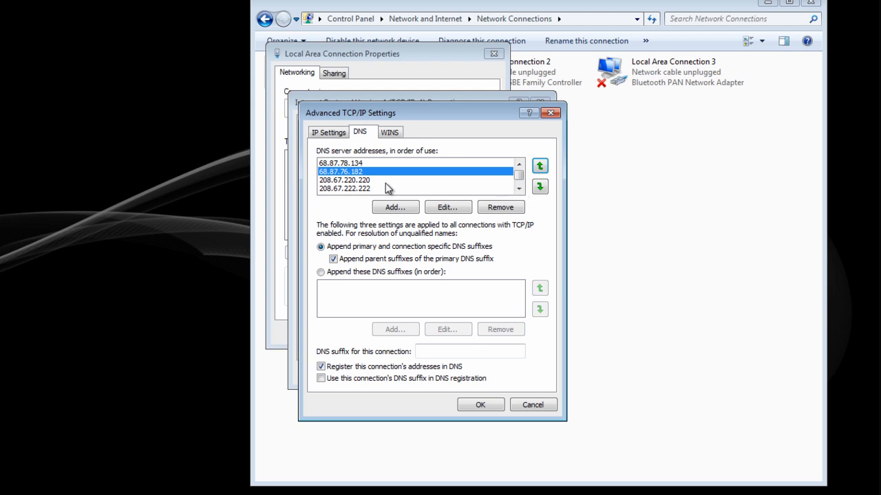
# Accept the advanced TCP/IP and IPv4 settings and close the Local Area Connection properties
pyautogui.click(480, 405)
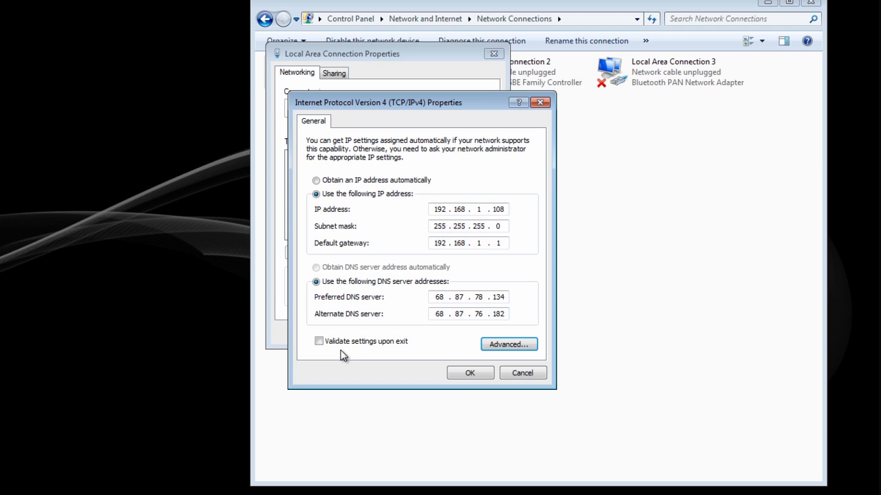
pyautogui.click(470, 373)
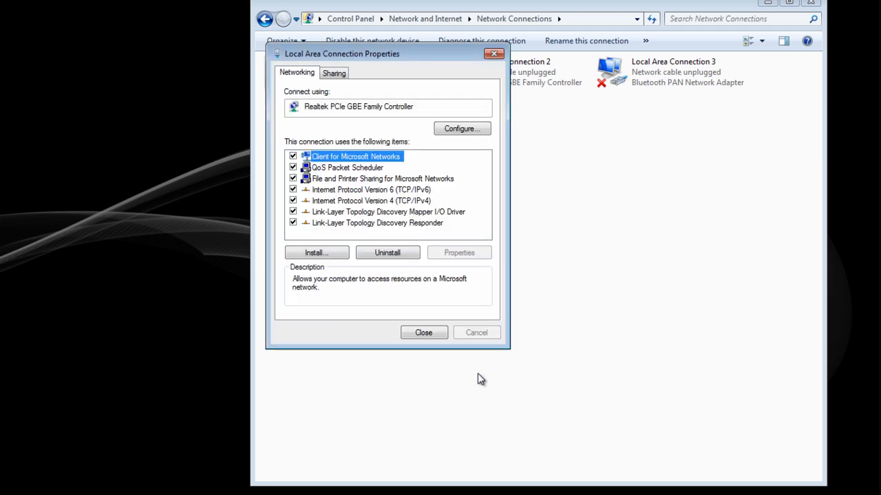
pyautogui.click(424, 333)
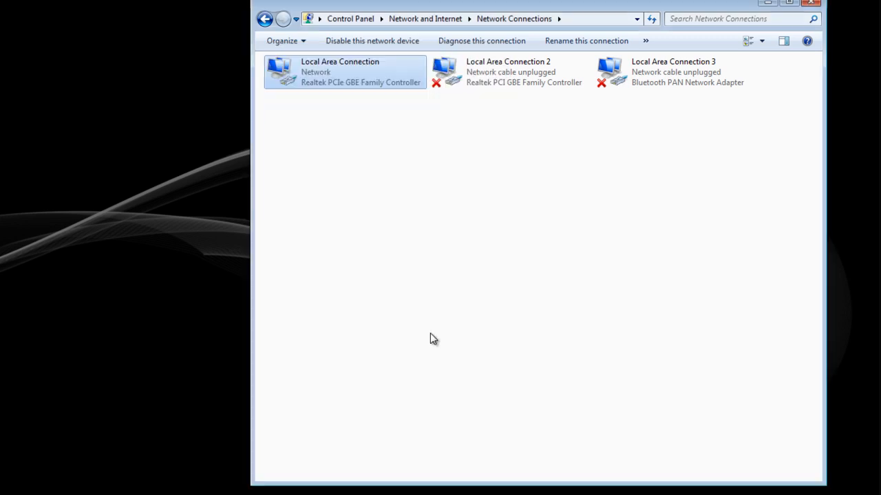
# Reopen the Local Area Connection's TCP/IPv4 properties to check the preferred and alternate DNS servers
pyautogui.rightClick(317, 70)
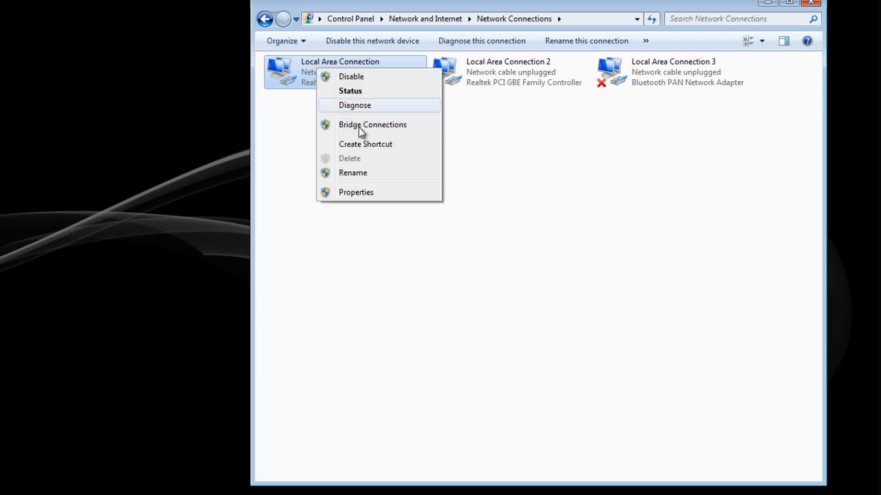
pyautogui.click(362, 197)
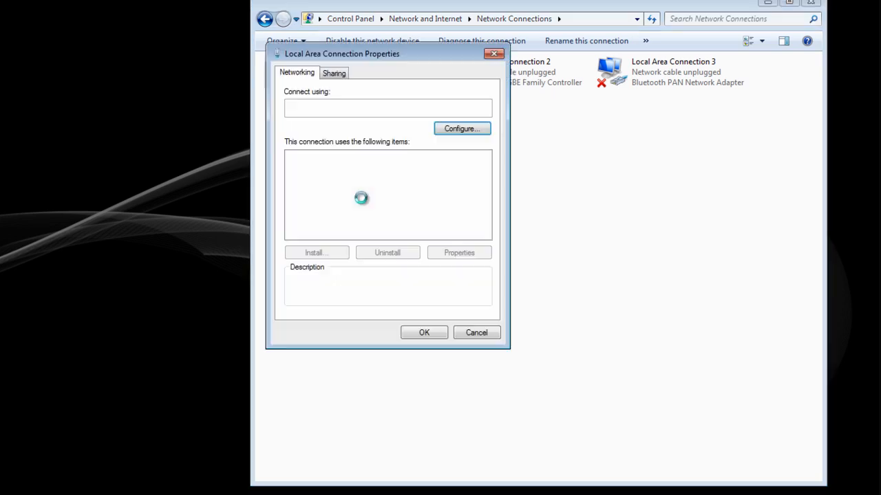
pyautogui.click(416, 201)
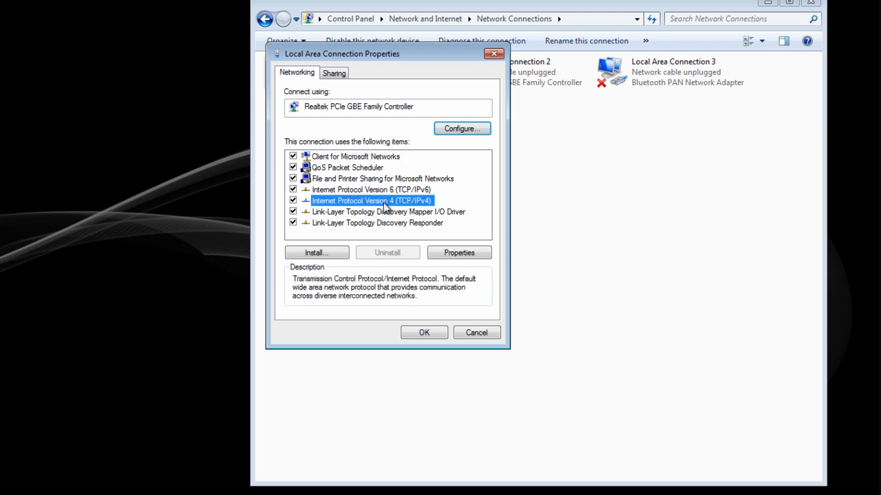
pyautogui.click(455, 256)
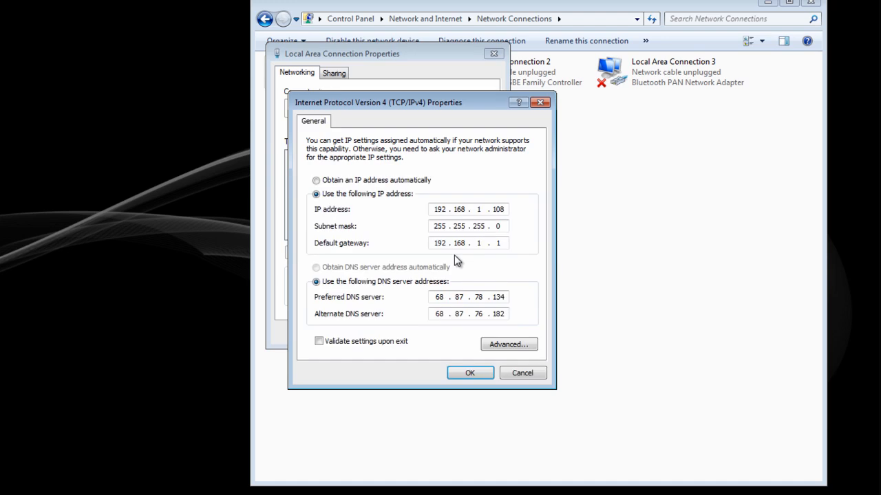
# In the advanced TCP/IP settings, move DNS server 208.67.220.220 to first place in the order of use
pyautogui.click(502, 346)
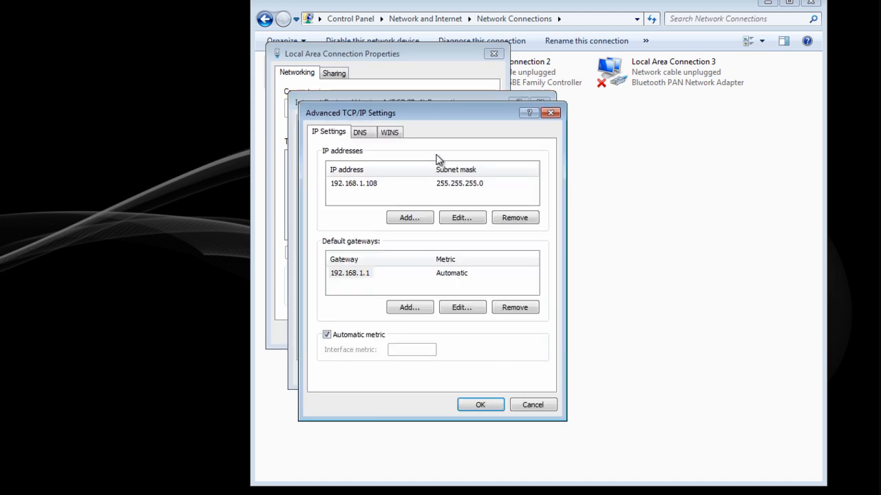
pyautogui.click(360, 132)
pyautogui.click(358, 181)
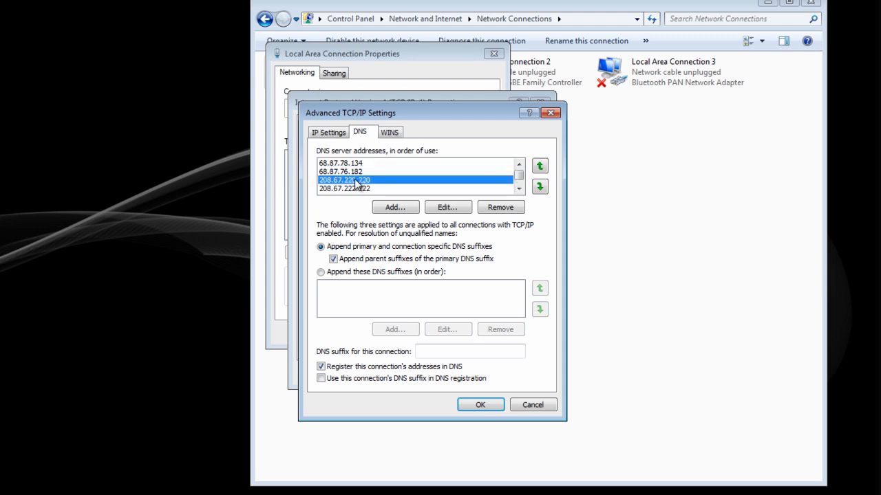
pyautogui.click(539, 166)
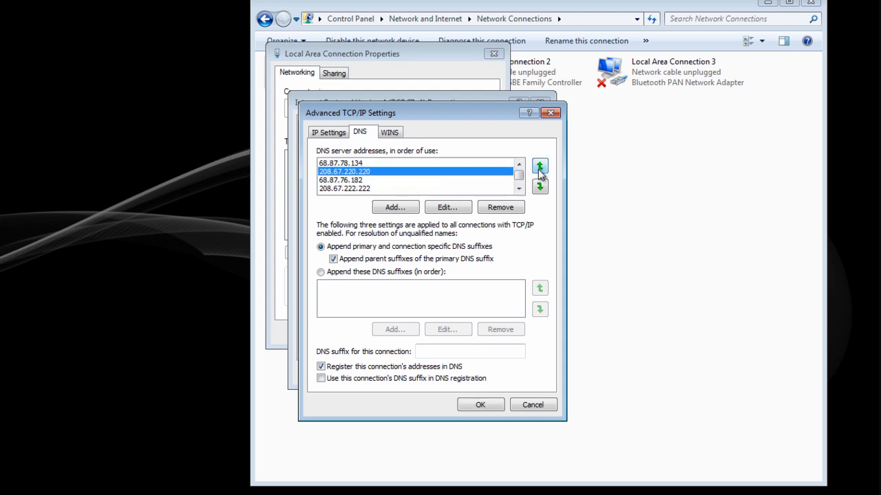
pyautogui.click(540, 166)
# Move DNS server 208.67.222.222 up to second place, directly below 208.67.220.220, and check the remaining servers in the list
pyautogui.click(396, 188)
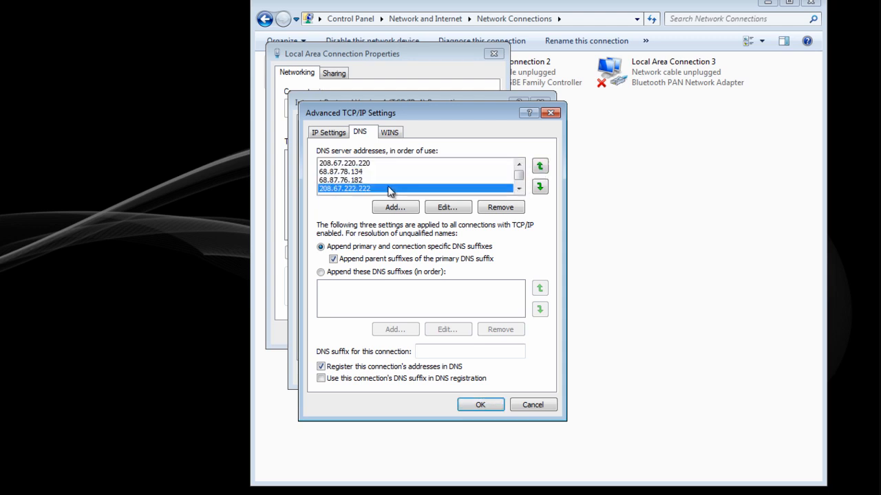
pyautogui.click(539, 167)
pyautogui.click(539, 167)
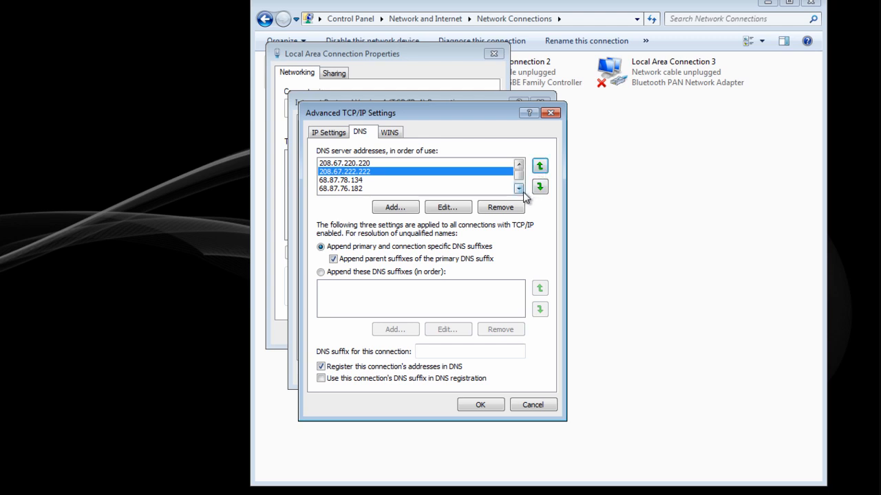
pyautogui.click(521, 190)
pyautogui.click(521, 190)
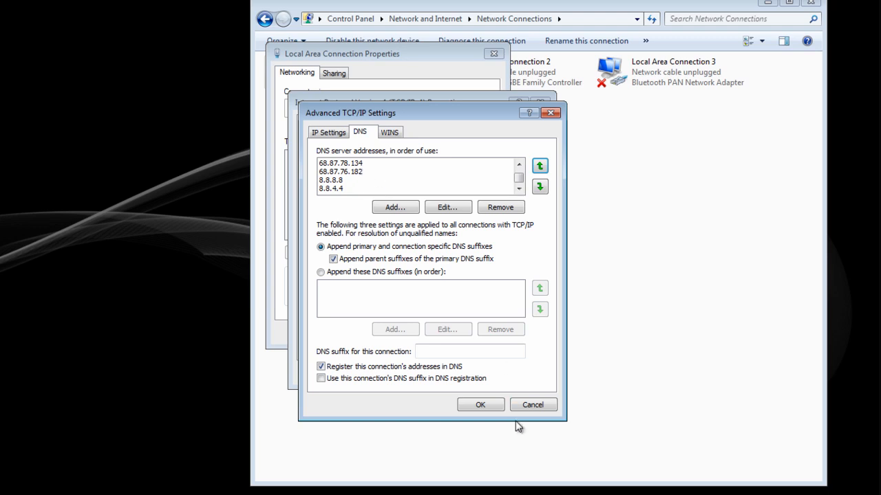
# Accept the advanced TCP/IP and IPv4 settings, then close the Local Area Connection properties and the Network Connections window
pyautogui.click(480, 405)
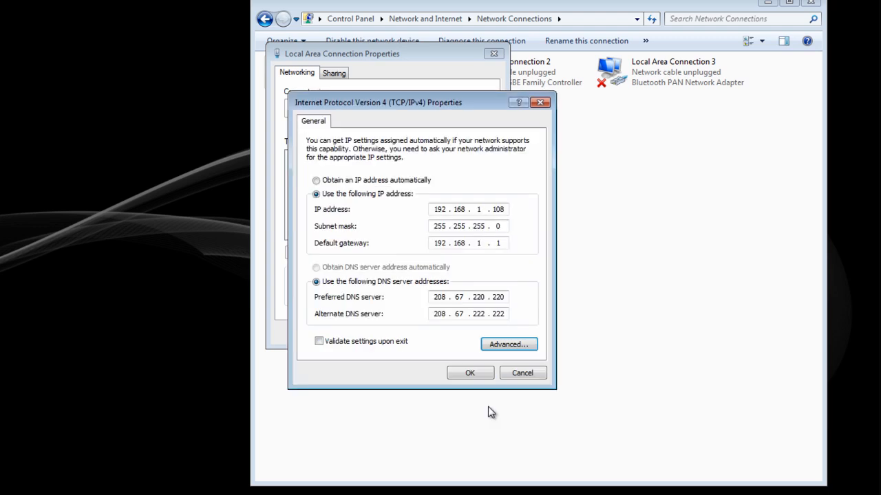
pyautogui.click(473, 373)
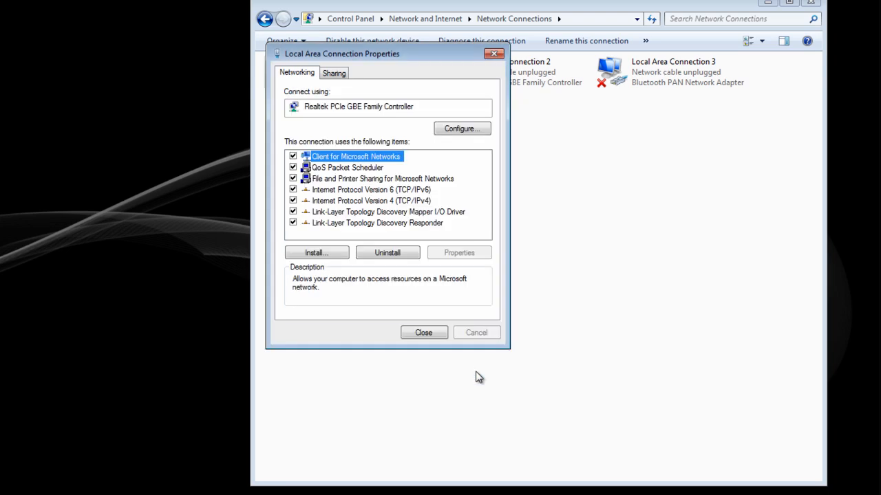
pyautogui.click(433, 334)
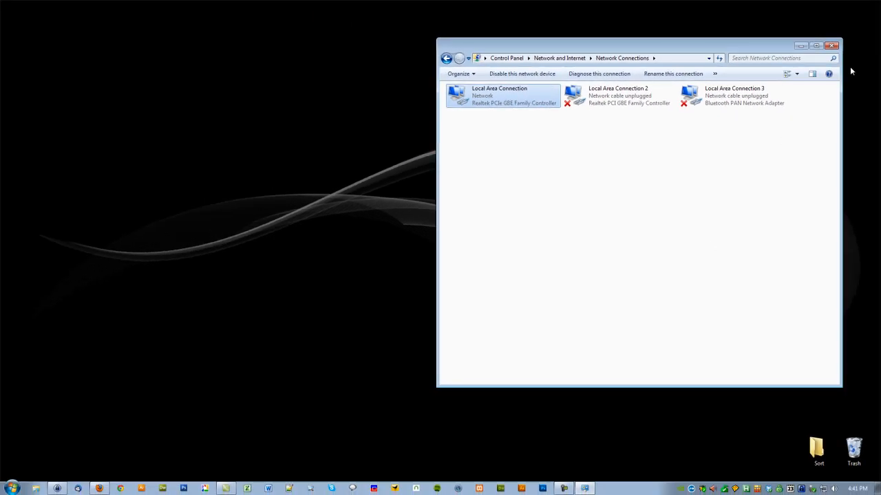
pyautogui.click(831, 45)
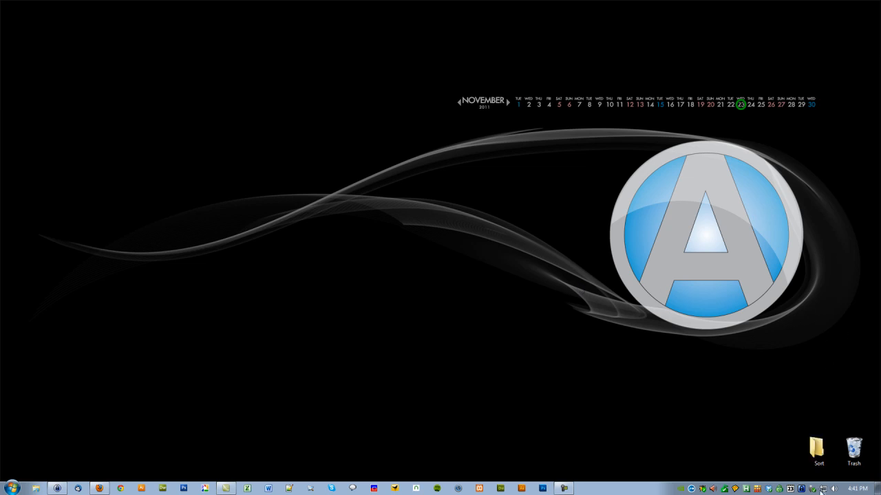
pyautogui.moveTo(564, 488)
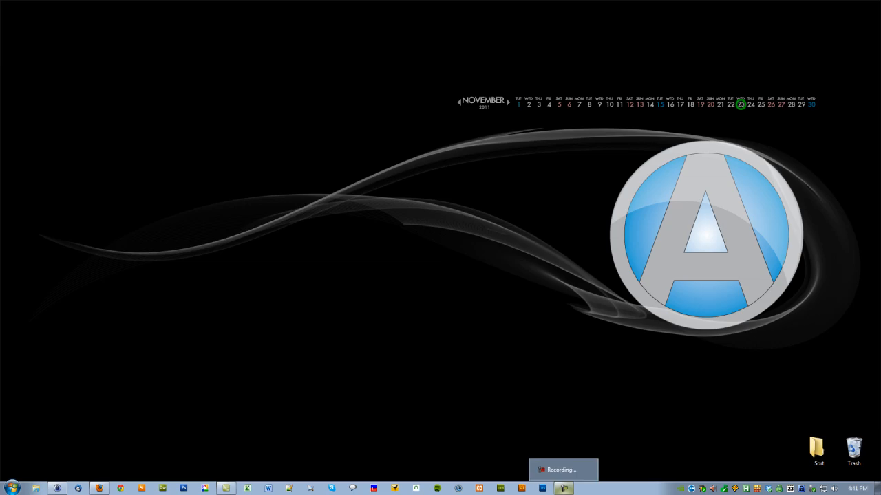